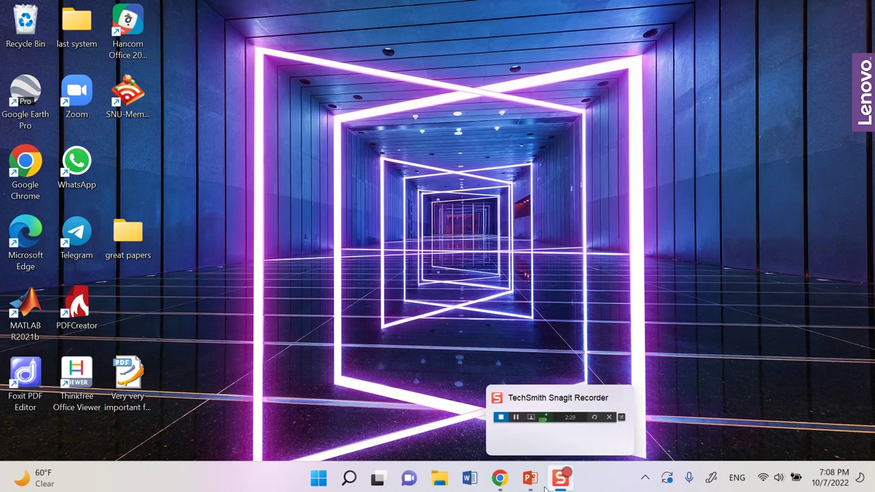
Restore the browser, scroll the 'elsevier journal finder' Google results, and go to the JournalFinder page
{"action": "left_click", "coordinate": [499, 477]}
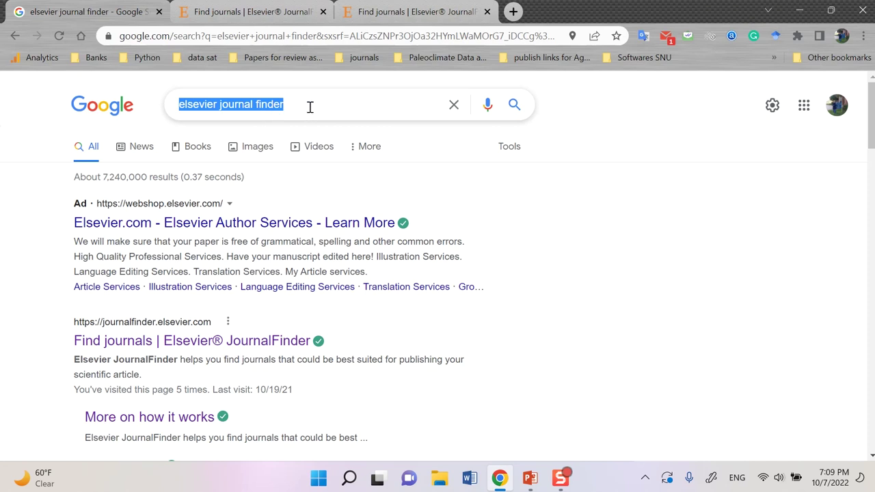
{"action": "scroll", "coordinate": [516, 293], "scroll_direction": "down", "scroll_amount": 1}
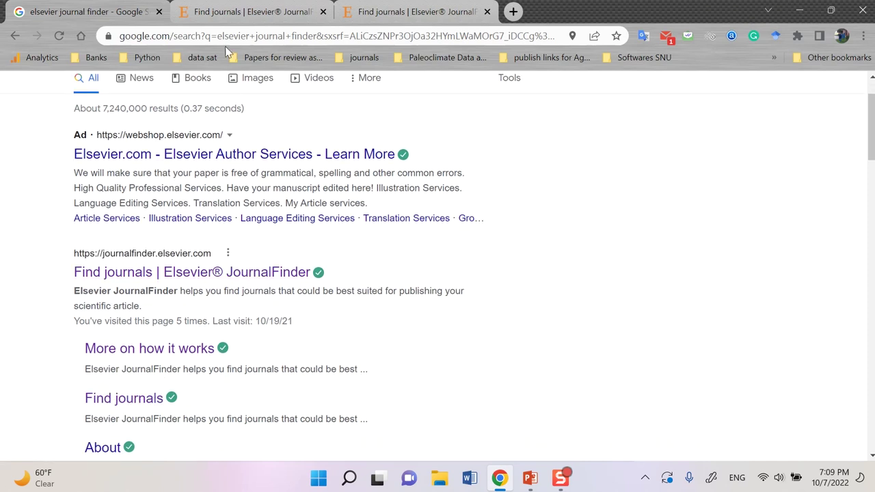
{"action": "left_click", "coordinate": [250, 12]}
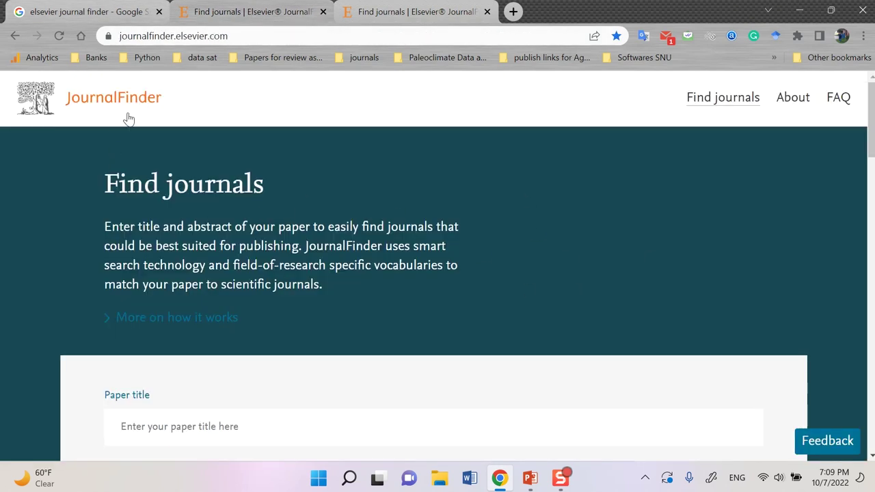
Scroll through the Find journals form, pointing out the Paper title and Paper abstract fields
{"action": "scroll", "coordinate": [424, 245], "scroll_direction": "down", "scroll_amount": 2}
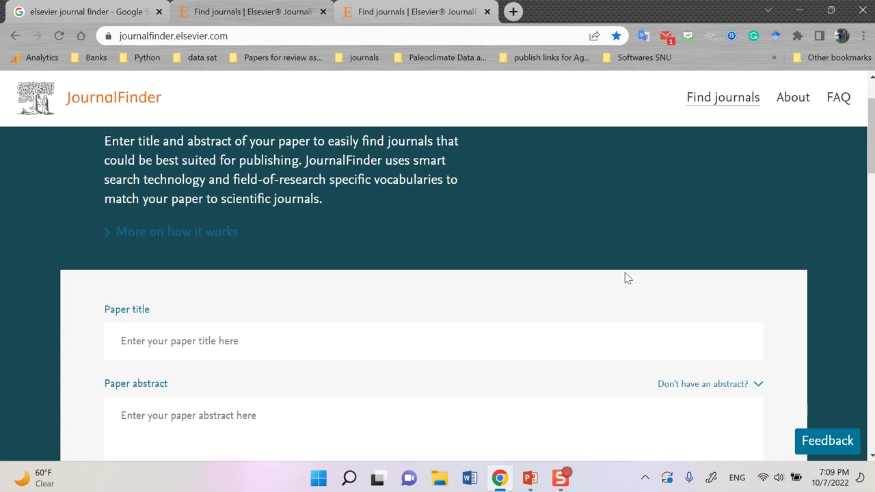
{"action": "scroll", "coordinate": [371, 262], "scroll_direction": "down", "scroll_amount": 1}
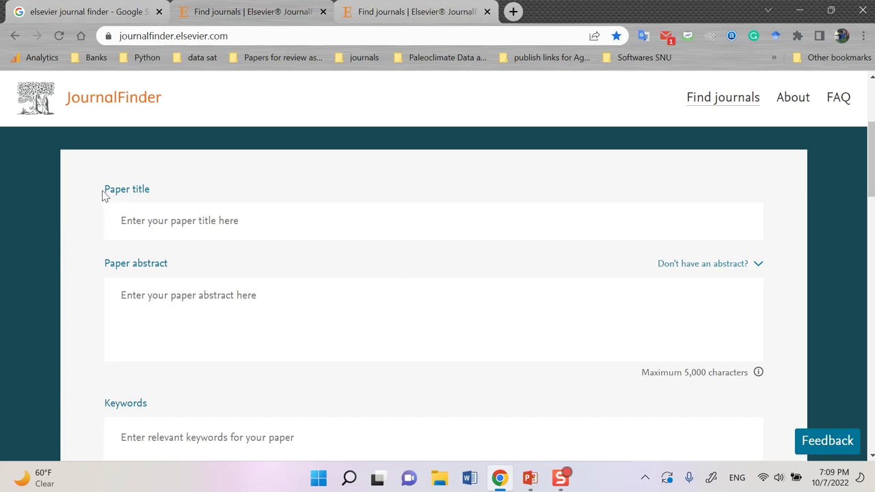
{"action": "left_click_drag", "start_coordinate": [148, 194], "coordinate": [94, 199]}
{"action": "left_click", "coordinate": [179, 273]}
{"action": "left_click_drag", "start_coordinate": [179, 274], "coordinate": [101, 271]}
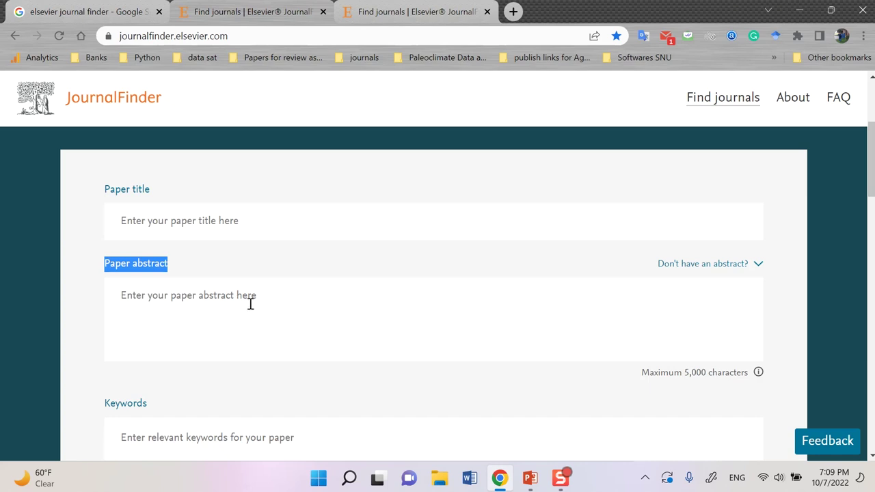
{"action": "scroll", "coordinate": [250, 303], "scroll_direction": "down", "scroll_amount": 1}
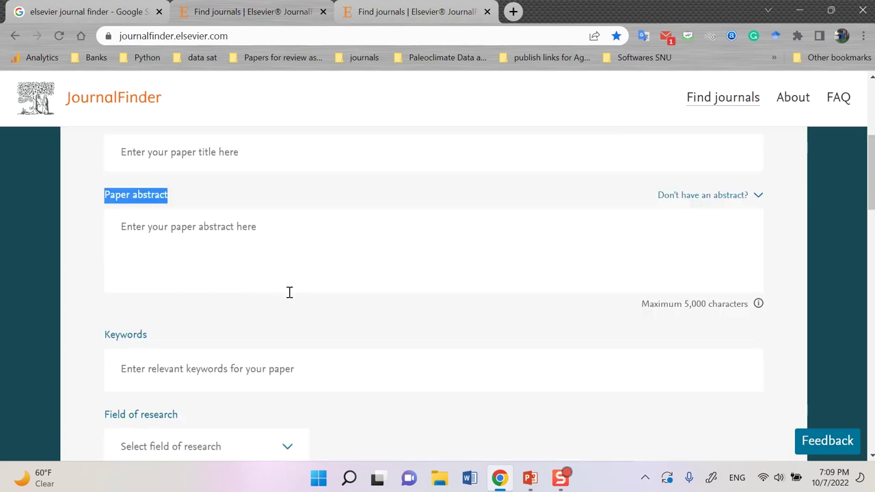
{"action": "scroll", "coordinate": [290, 294], "scroll_direction": "down", "scroll_amount": 1}
{"action": "scroll", "coordinate": [462, 286], "scroll_direction": "down", "scroll_amount": 1}
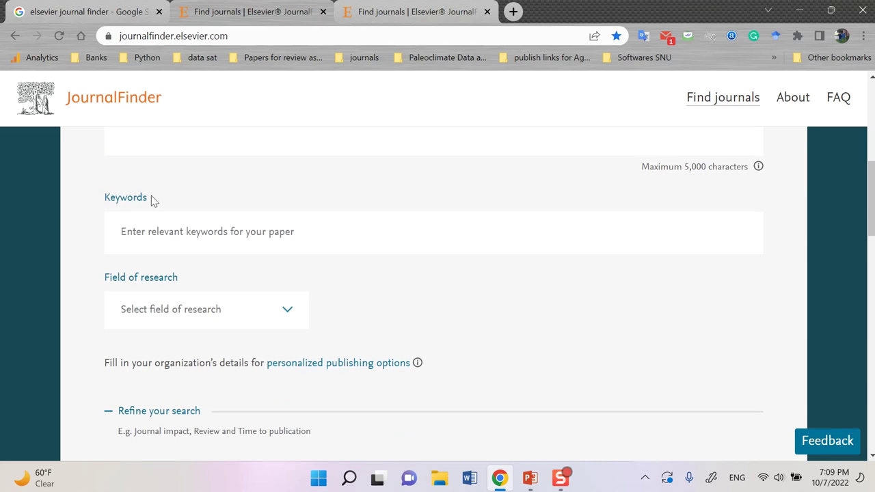
{"action": "left_click_drag", "start_coordinate": [151, 197], "coordinate": [103, 210]}
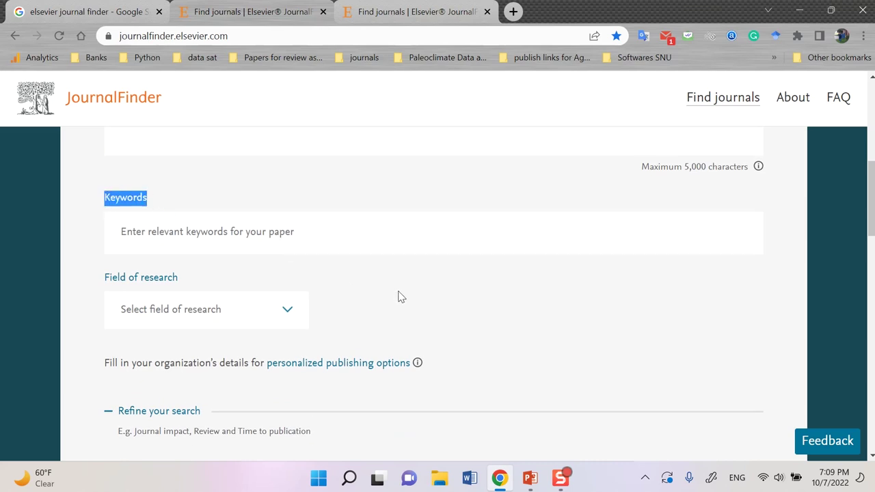
{"action": "scroll", "coordinate": [383, 287], "scroll_direction": "down", "scroll_amount": 1}
Show the Field of research list, close it, and collapse the Refine your search filters
{"action": "left_click_drag", "start_coordinate": [188, 210], "coordinate": [94, 210]}
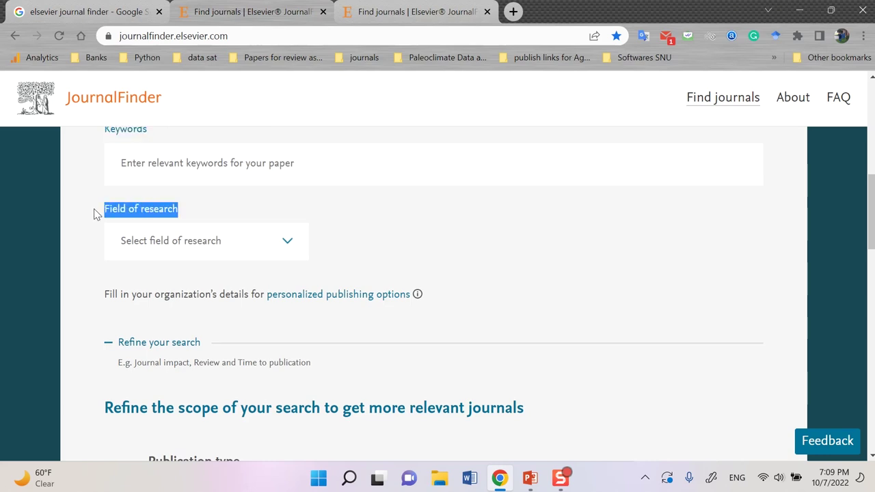
{"action": "left_click", "coordinate": [286, 242]}
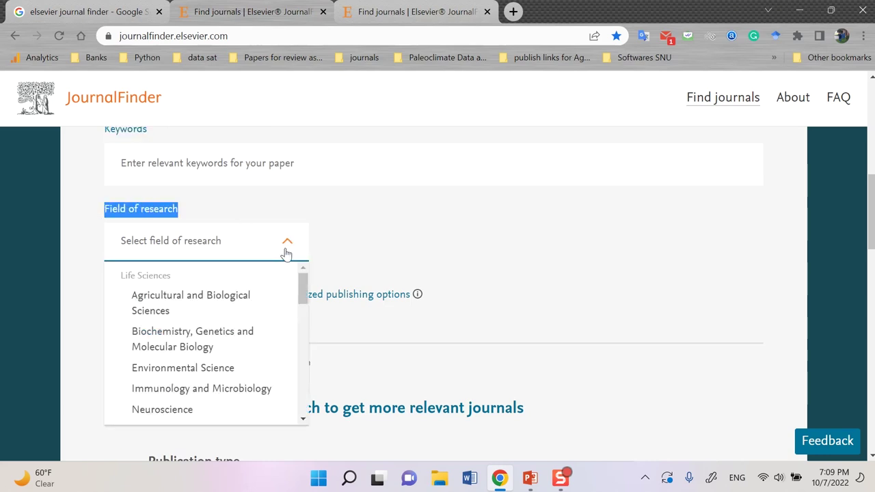
{"action": "mouse_move", "coordinate": [306, 296]}
{"action": "left_mouse_down"}
{"action": "mouse_move", "coordinate": [303, 331]}
{"action": "mouse_move", "coordinate": [303, 293]}
{"action": "left_mouse_up"}
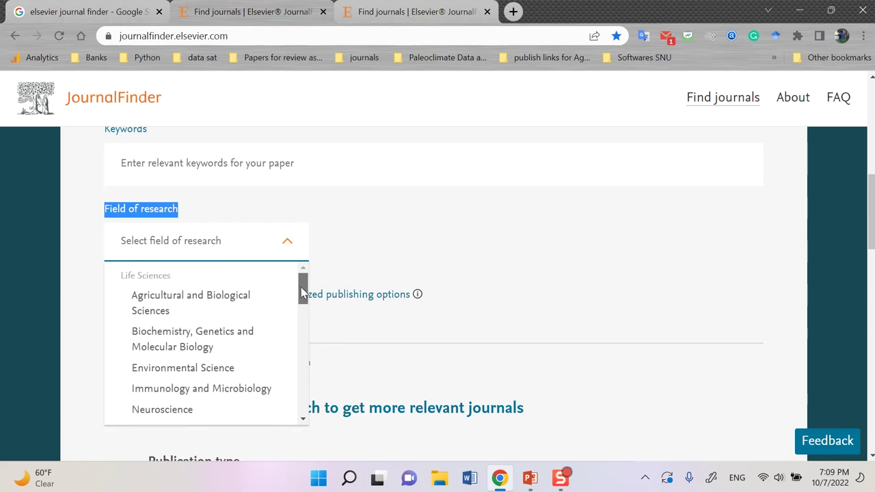
{"action": "left_click", "coordinate": [356, 235]}
{"action": "scroll", "coordinate": [483, 290], "scroll_direction": "down", "scroll_amount": 2}
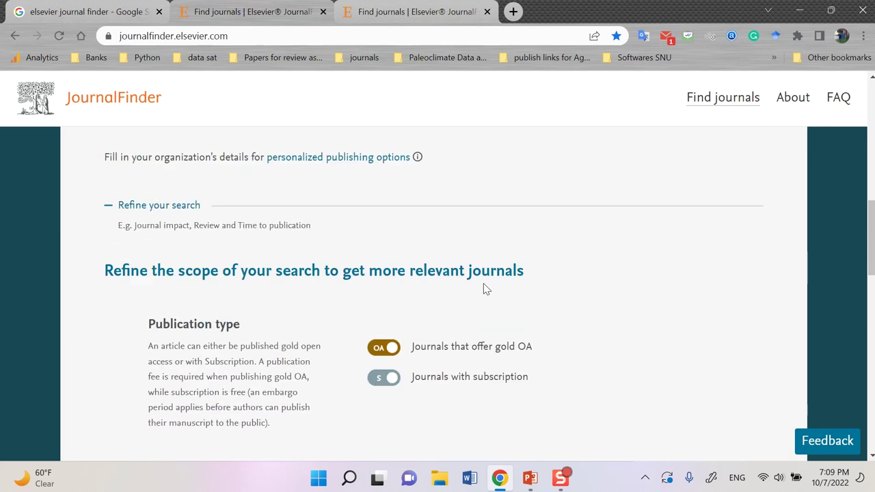
{"action": "scroll", "coordinate": [530, 243], "scroll_direction": "up", "scroll_amount": 1}
{"action": "scroll", "coordinate": [514, 252], "scroll_direction": "down", "scroll_amount": 1}
{"action": "left_click", "coordinate": [158, 208]}
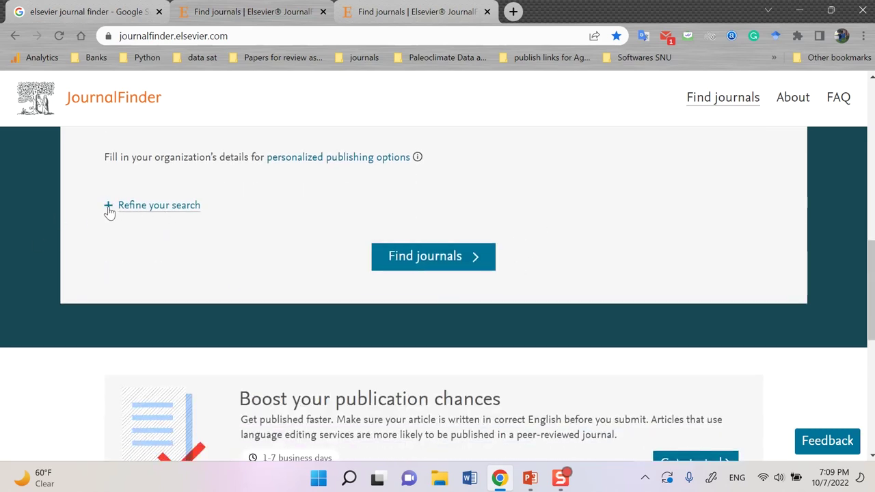
Expand Refine your search and review the Publication type, Journal impact and Review time options
{"action": "left_click", "coordinate": [108, 208]}
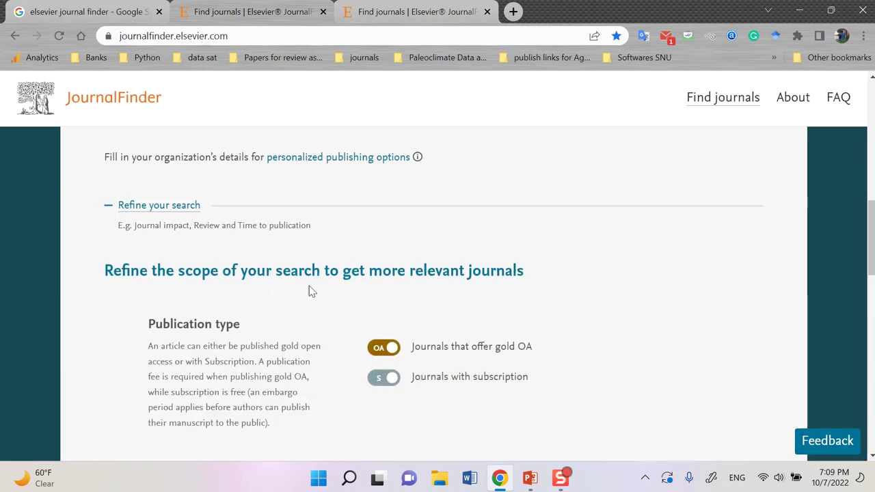
{"action": "scroll", "coordinate": [308, 292], "scroll_direction": "down", "scroll_amount": 1}
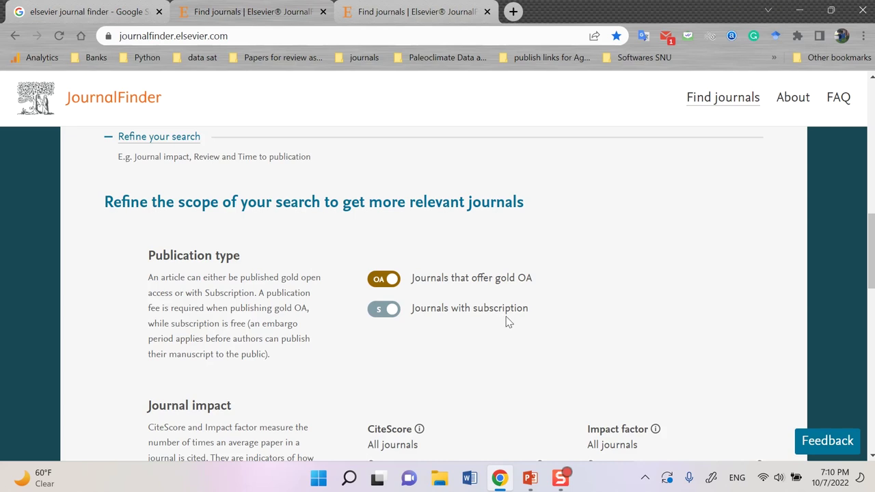
{"action": "scroll", "coordinate": [472, 327], "scroll_direction": "down", "scroll_amount": 2}
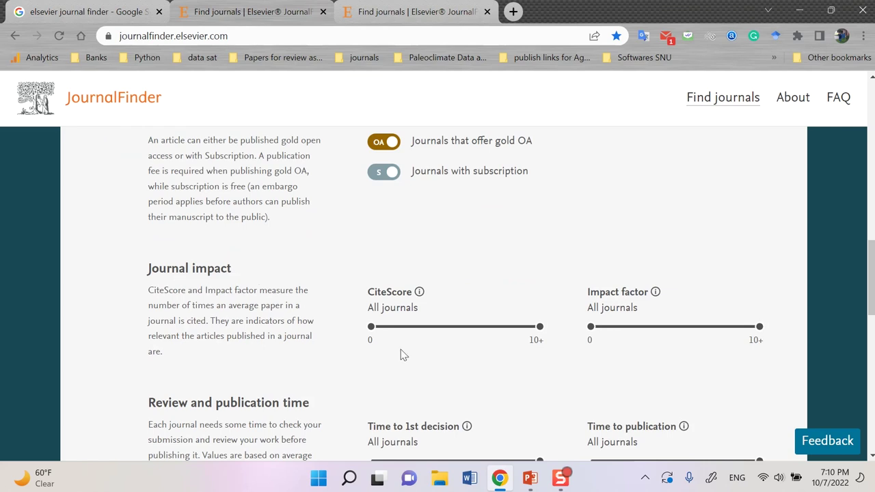
{"action": "scroll", "coordinate": [428, 365], "scroll_direction": "down", "scroll_amount": 1}
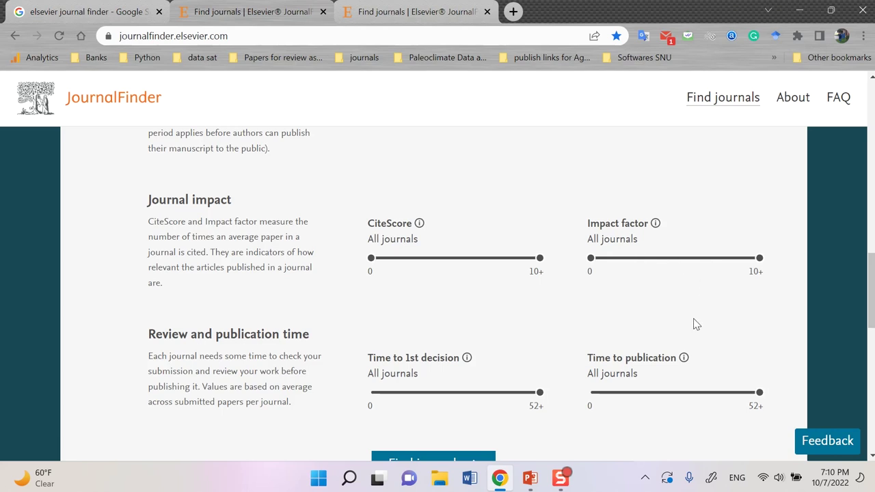
{"action": "scroll", "coordinate": [686, 311], "scroll_direction": "down", "scroll_amount": 1}
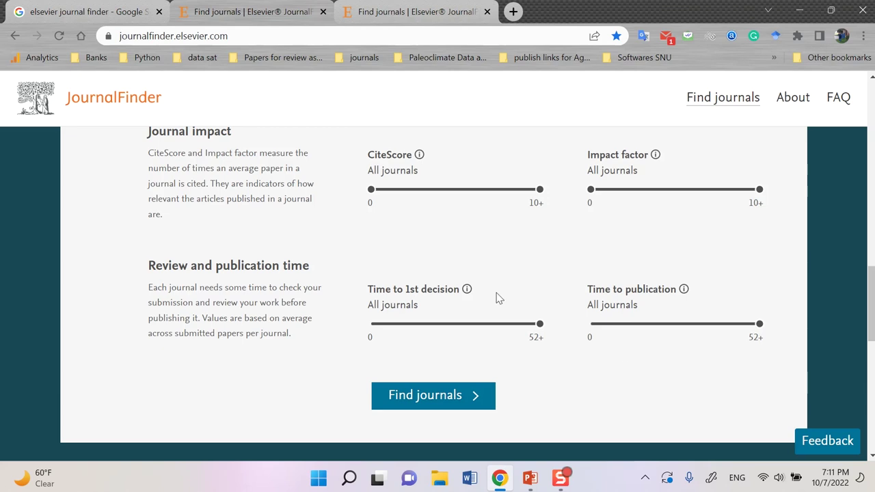
{"action": "mouse_move", "coordinate": [468, 290]}
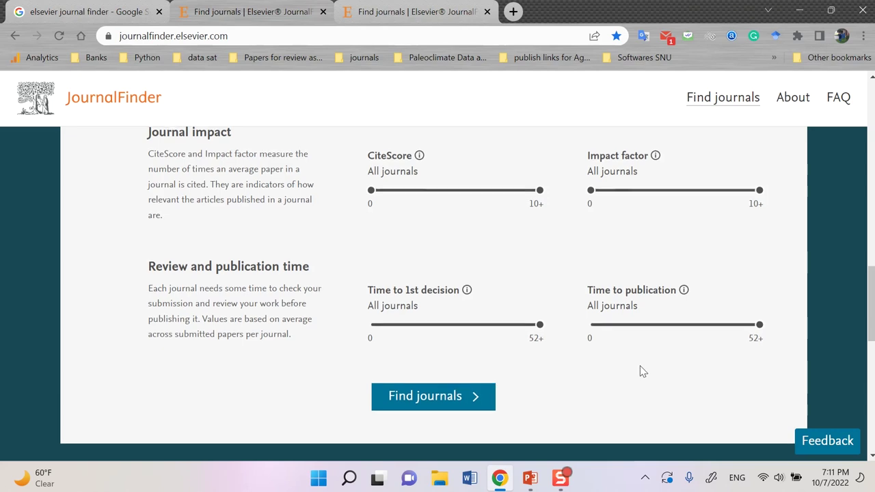
{"action": "scroll", "coordinate": [639, 370], "scroll_direction": "up", "scroll_amount": 1}
{"action": "scroll", "coordinate": [639, 371], "scroll_direction": "down", "scroll_amount": 1}
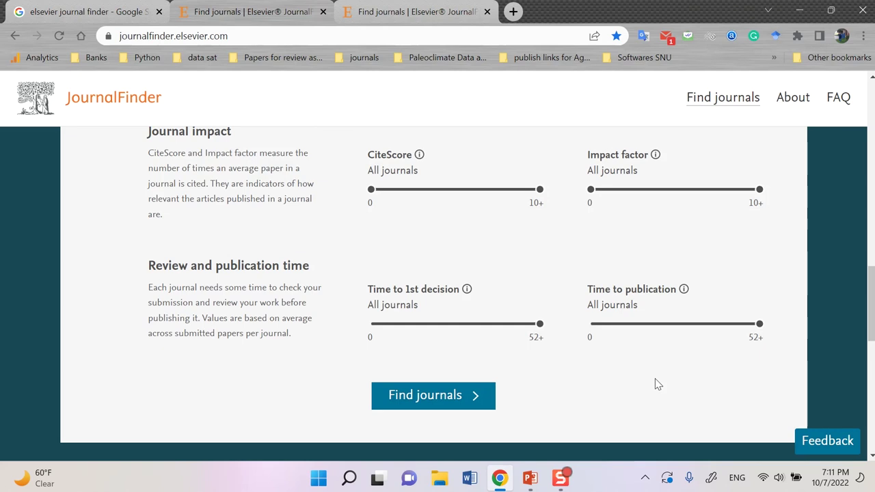
{"action": "scroll", "coordinate": [646, 377], "scroll_direction": "up", "scroll_amount": 3}
Switch to the filled-in Keetch-Byram drought paper search and review its title and abstract
{"action": "scroll", "coordinate": [645, 377], "scroll_direction": "up", "scroll_amount": 10}
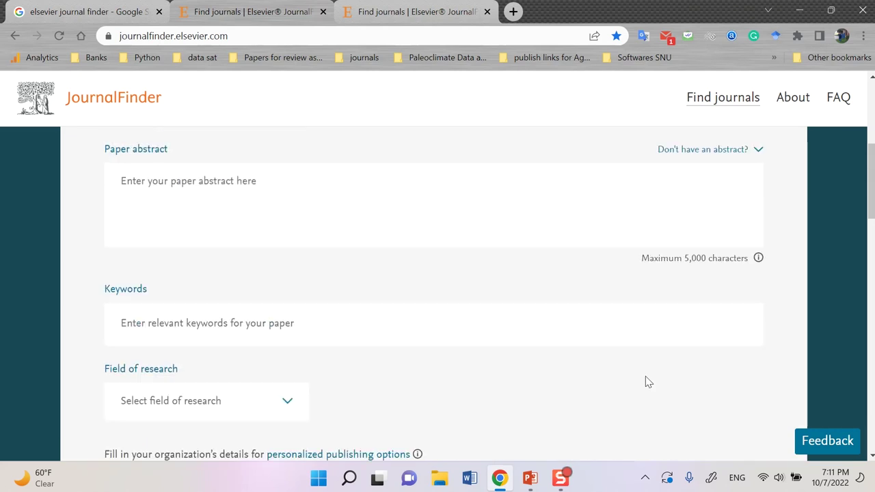
{"action": "scroll", "coordinate": [646, 375], "scroll_direction": "down", "scroll_amount": 4}
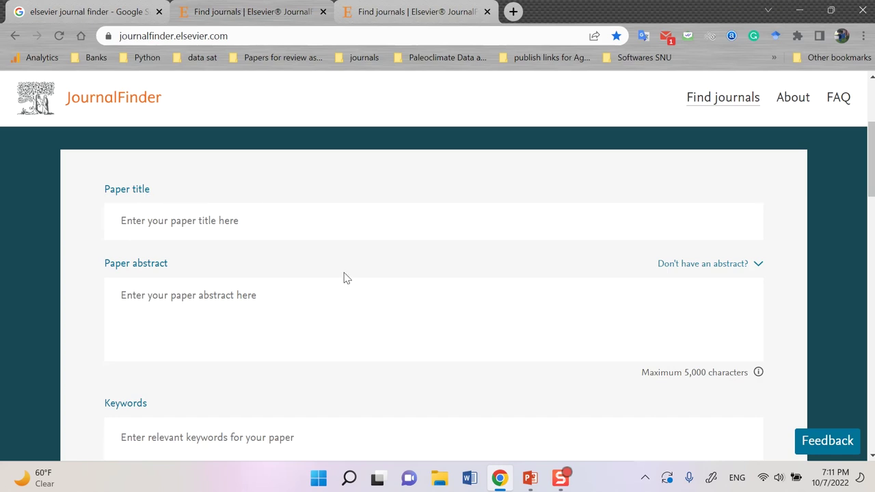
{"action": "left_click", "coordinate": [403, 14]}
{"action": "scroll", "coordinate": [457, 205], "scroll_direction": "up", "scroll_amount": 2}
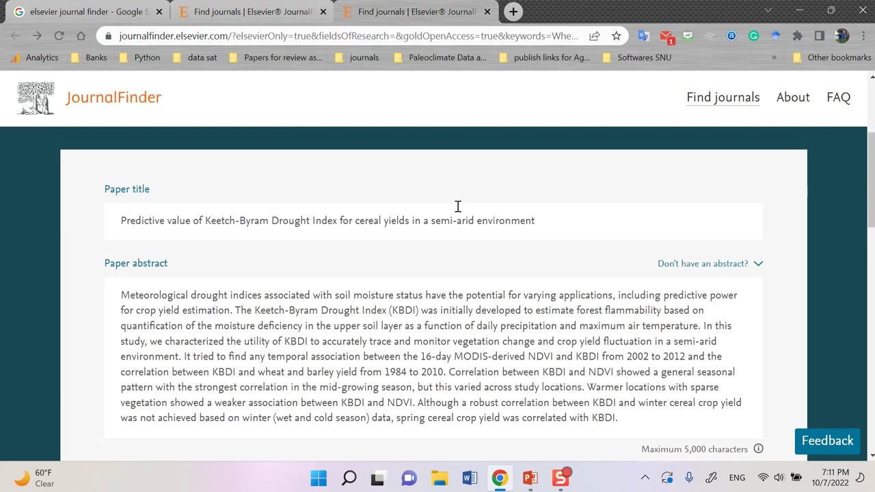
{"action": "left_click_drag", "start_coordinate": [556, 224], "coordinate": [84, 218]}
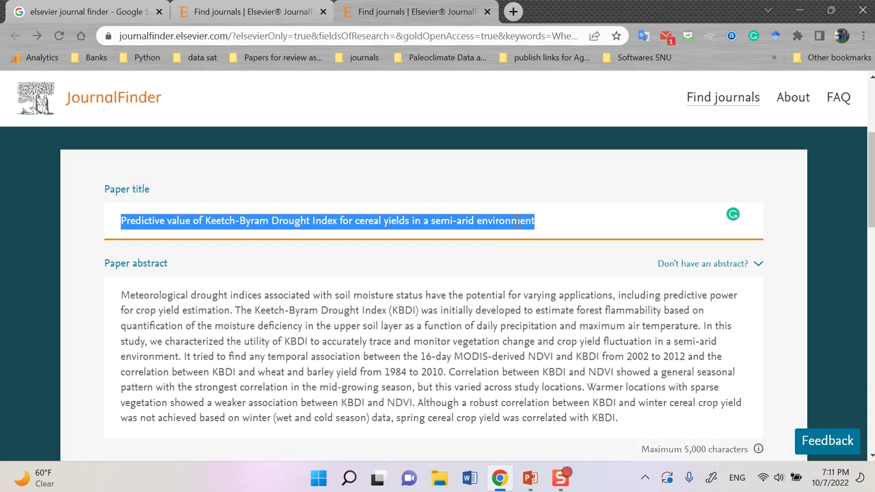
{"action": "scroll", "coordinate": [335, 282], "scroll_direction": "down", "scroll_amount": 1}
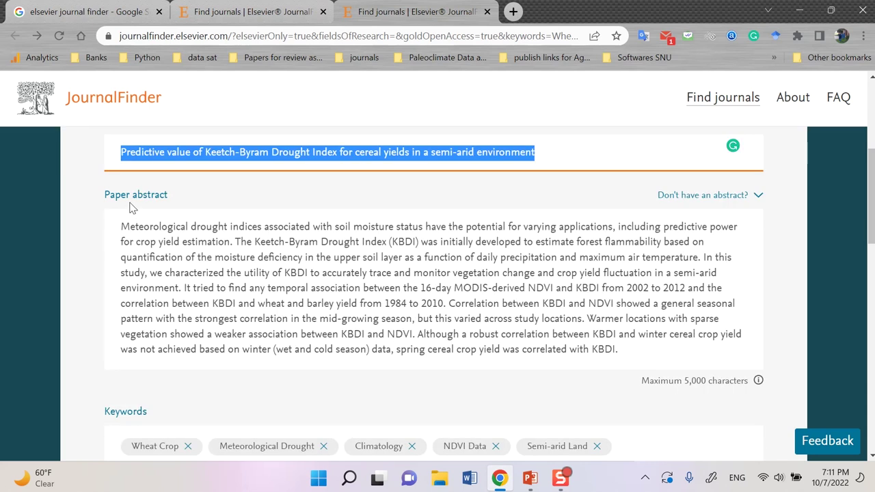
{"action": "left_click", "coordinate": [186, 235]}
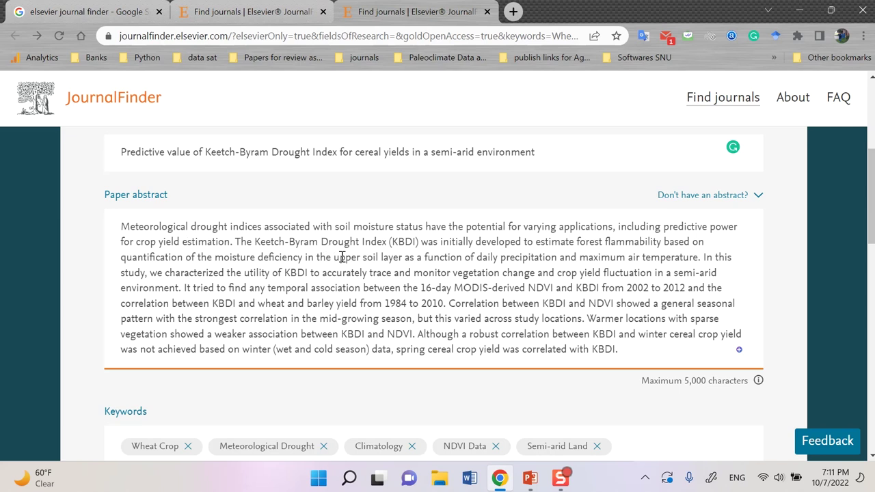
Remove the Wheat Crop keyword and begin retyping 'wheat cro' as a new keyword
{"action": "scroll", "coordinate": [342, 256], "scroll_direction": "down", "scroll_amount": 1}
{"action": "scroll", "coordinate": [342, 257], "scroll_direction": "down", "scroll_amount": 1}
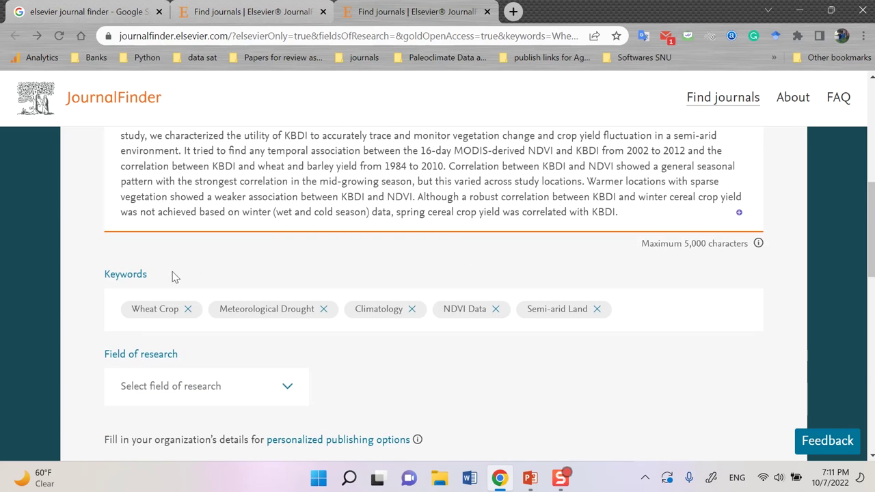
{"action": "scroll", "coordinate": [175, 277], "scroll_direction": "down", "scroll_amount": 1}
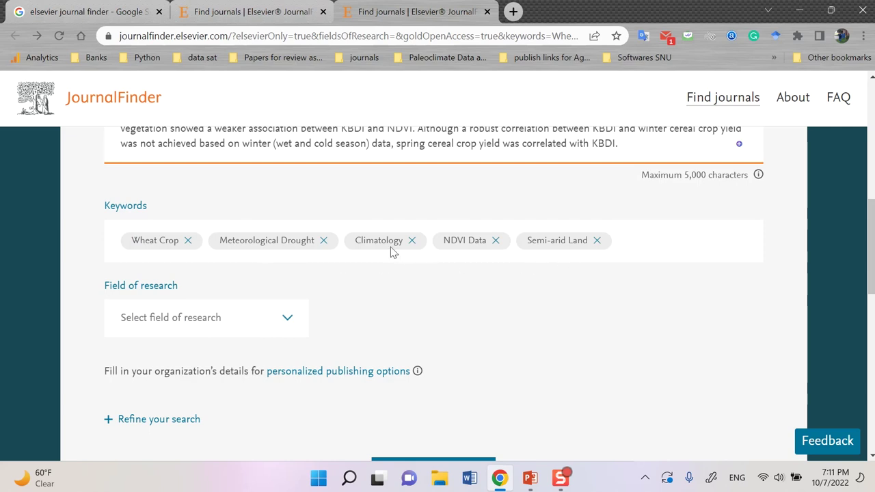
{"action": "left_click", "coordinate": [188, 241]}
{"action": "left_click", "coordinate": [533, 239]}
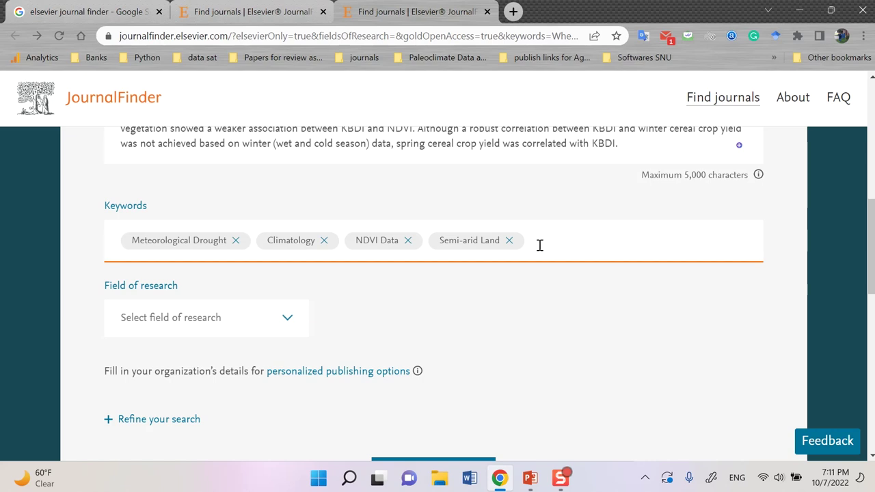
{"action": "type", "text": "wheat"}
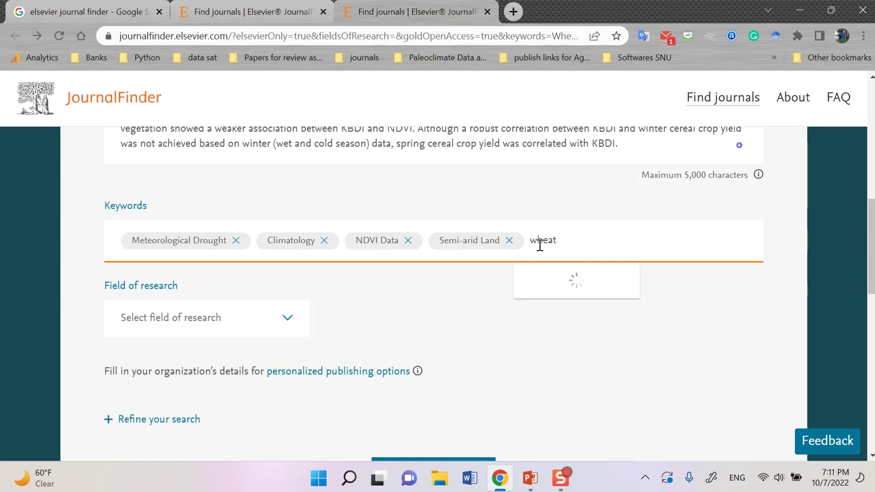
{"action": "type", "text": " cro"}
{"action": "key", "text": "BackSpace"}
{"action": "key", "text": "BackSpace"}
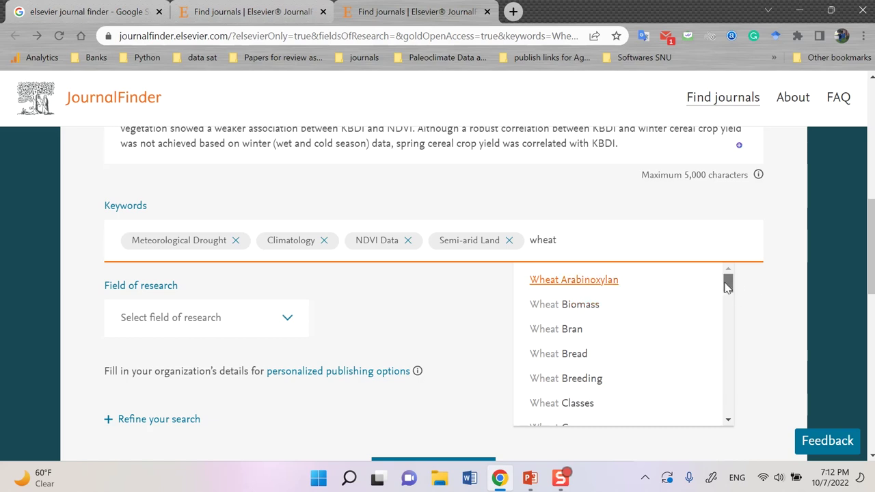
Type 'Wheat Crop' in Keywords and pick its suggestion to restore it as the fifth keyword
{"action": "left_click_drag", "start_coordinate": [728, 285], "coordinate": [733, 346]}
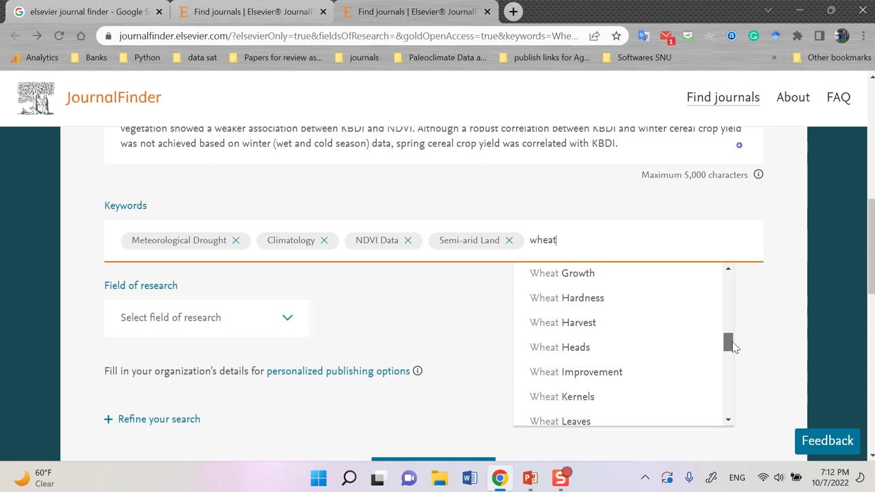
{"action": "left_click_drag", "start_coordinate": [733, 346], "coordinate": [738, 314]}
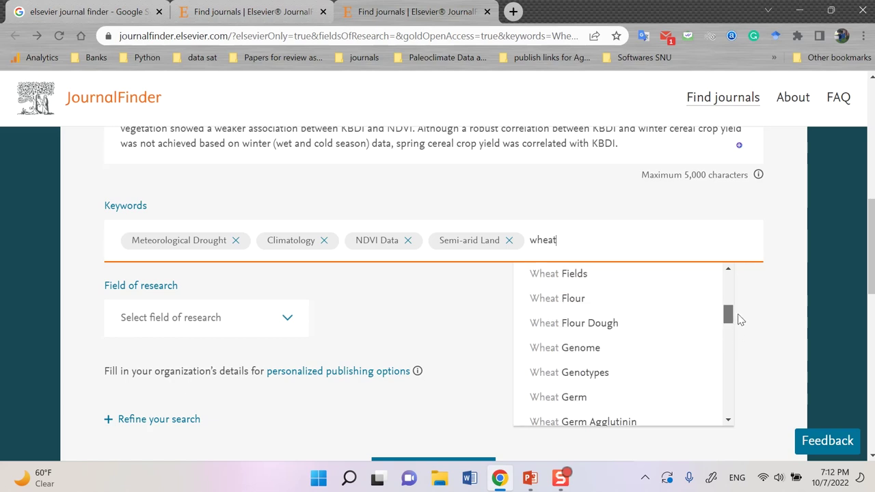
{"action": "type", "text": "crop"}
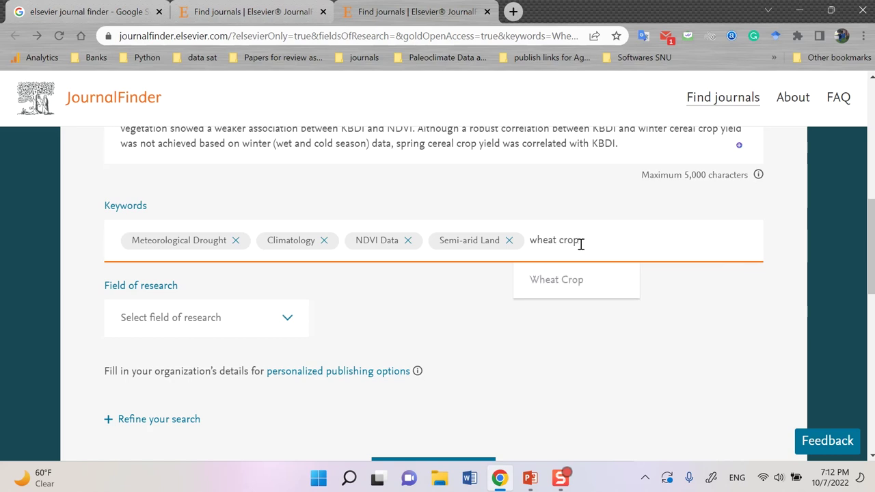
{"action": "left_click", "coordinate": [491, 344]}
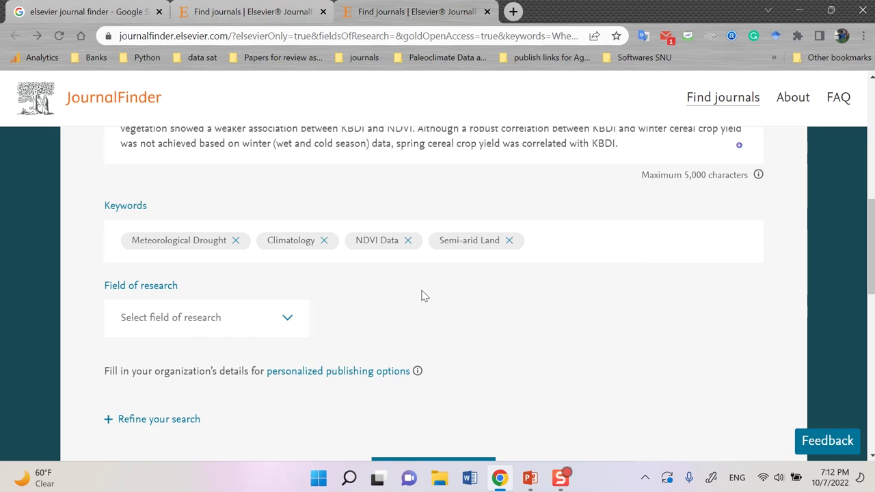
{"action": "left_click", "coordinate": [544, 243]}
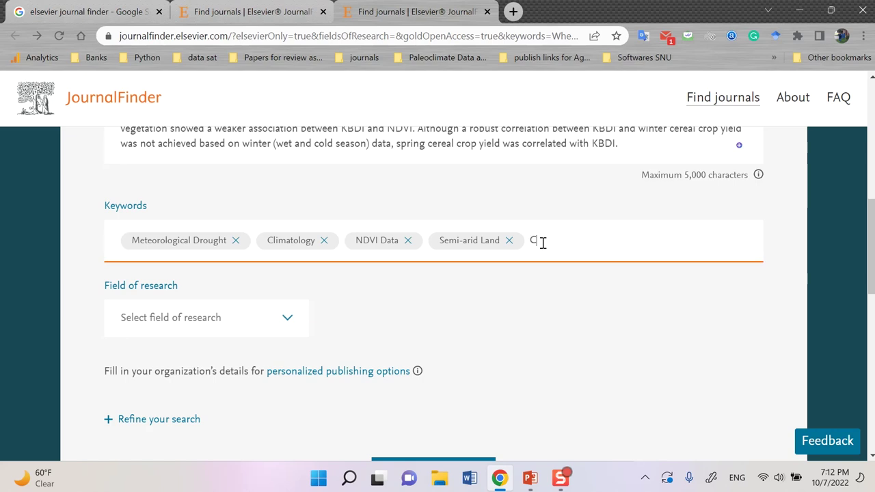
{"action": "type", "text": "Cro"}
{"action": "key", "text": "BackSpace"}
{"action": "key", "text": "BackSpace"}
{"action": "type", "text": "Wheat"}
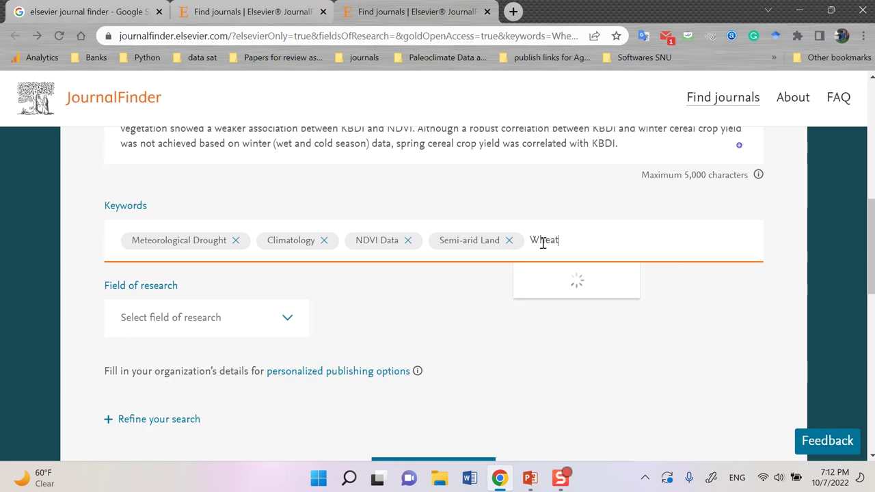
{"action": "type", "text": " Crop"}
{"action": "left_click", "coordinate": [541, 285]}
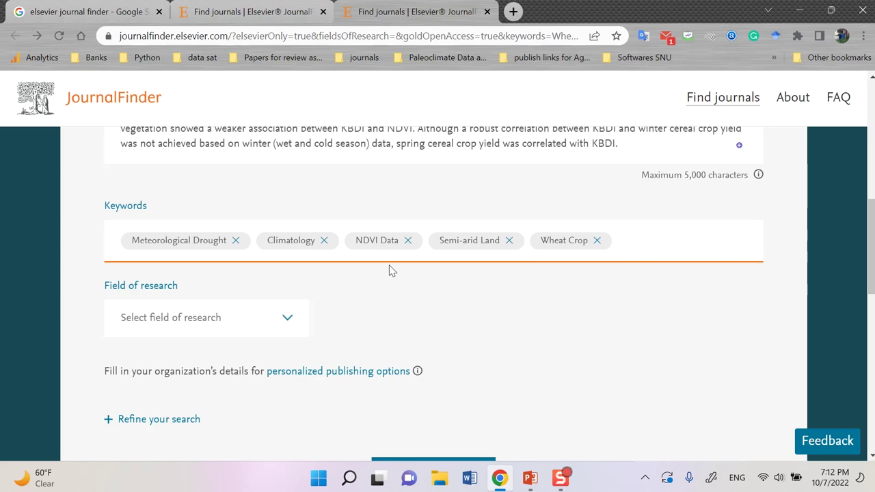
{"action": "scroll", "coordinate": [404, 283], "scroll_direction": "down", "scroll_amount": 1}
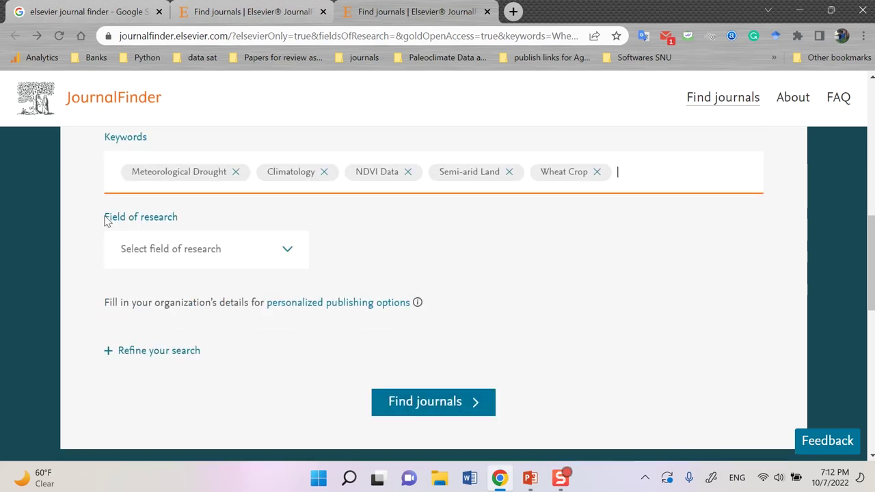
{"action": "left_click", "coordinate": [285, 249]}
{"action": "mouse_move", "coordinate": [303, 301]}
{"action": "left_mouse_down"}
{"action": "mouse_move", "coordinate": [303, 355]}
{"action": "mouse_move", "coordinate": [303, 301]}
{"action": "left_mouse_up"}
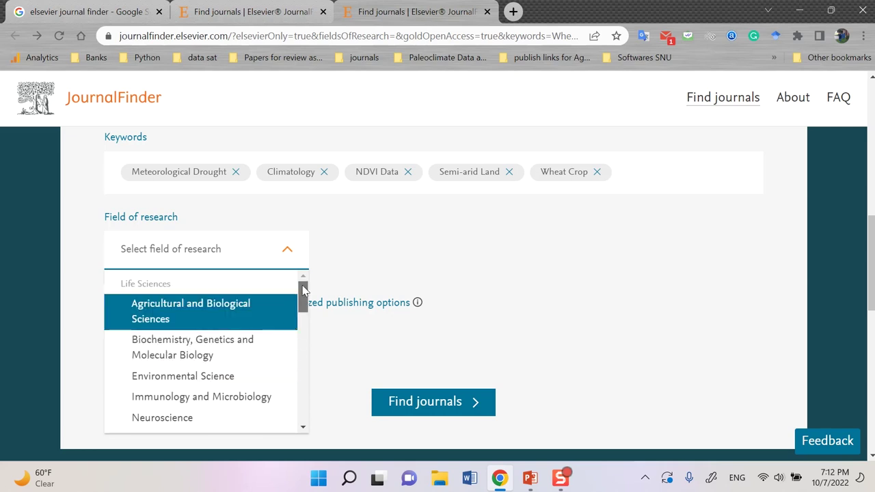
{"action": "left_click", "coordinate": [361, 250]}
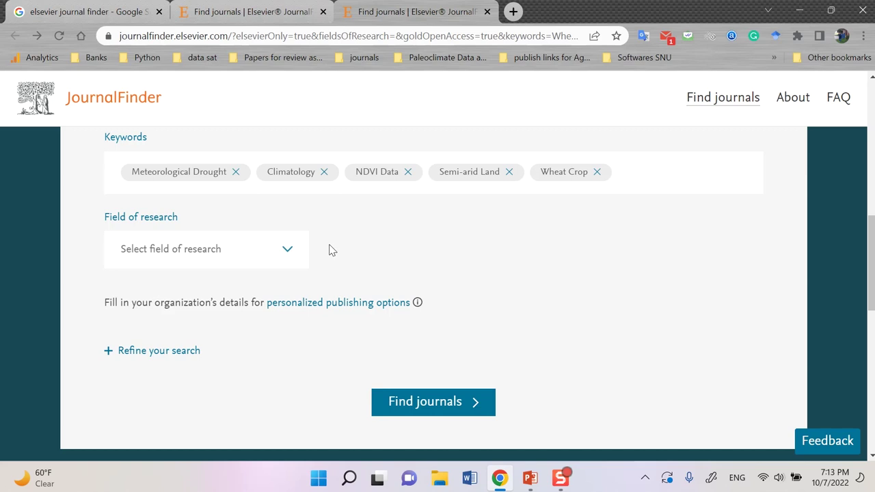
{"action": "scroll", "coordinate": [535, 294], "scroll_direction": "down", "scroll_amount": 1}
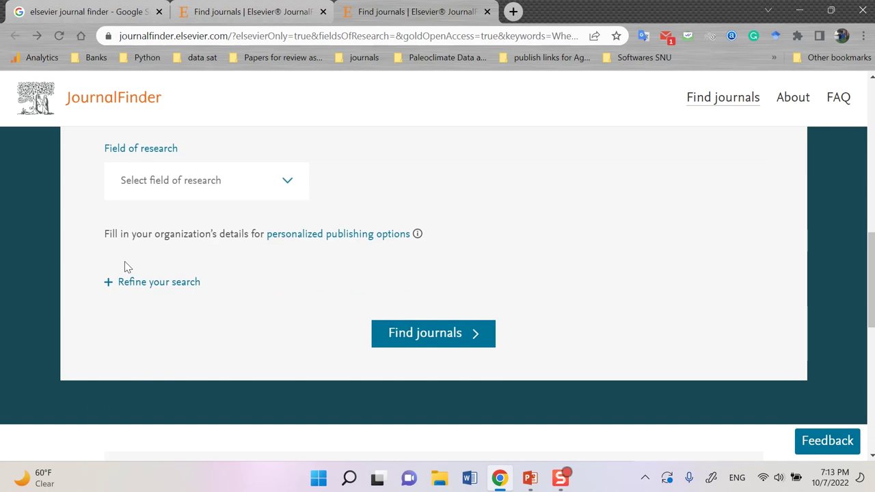
{"action": "left_click", "coordinate": [151, 289]}
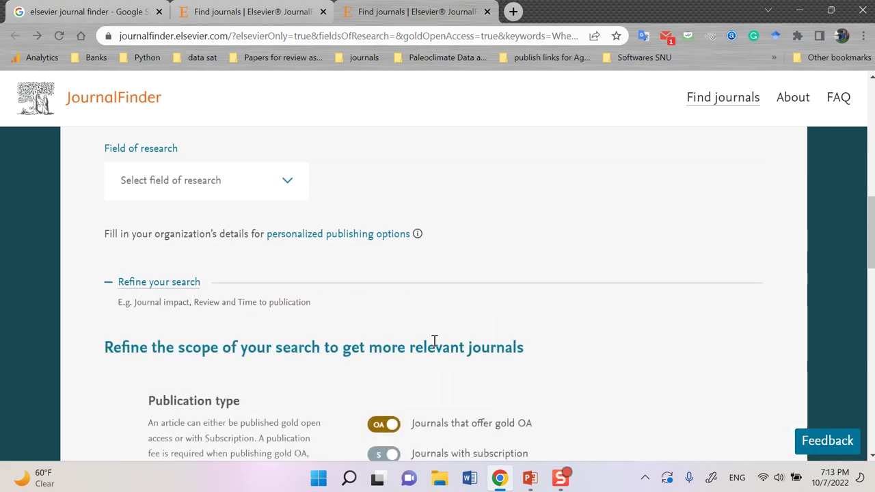
{"action": "scroll", "coordinate": [526, 329], "scroll_direction": "down", "scroll_amount": 3}
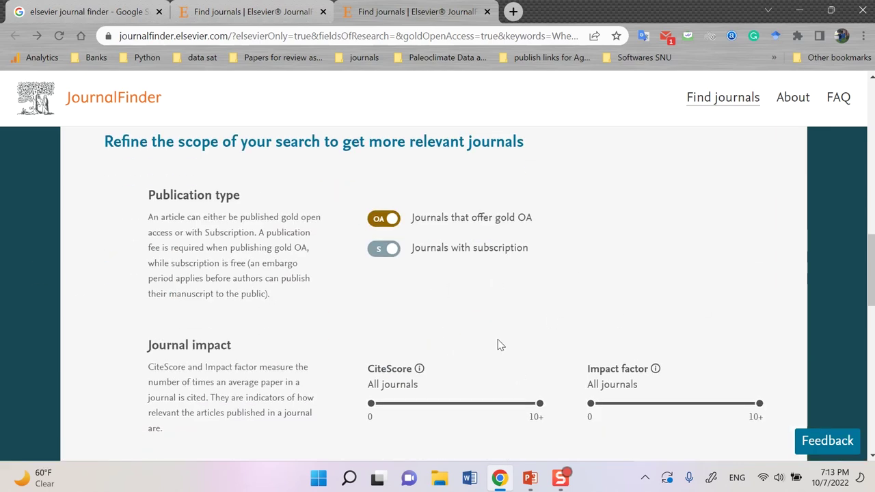
{"action": "scroll", "coordinate": [520, 347], "scroll_direction": "up", "scroll_amount": 1}
{"action": "scroll", "coordinate": [581, 351], "scroll_direction": "down", "scroll_amount": 1}
{"action": "scroll", "coordinate": [615, 342], "scroll_direction": "up", "scroll_amount": 3}
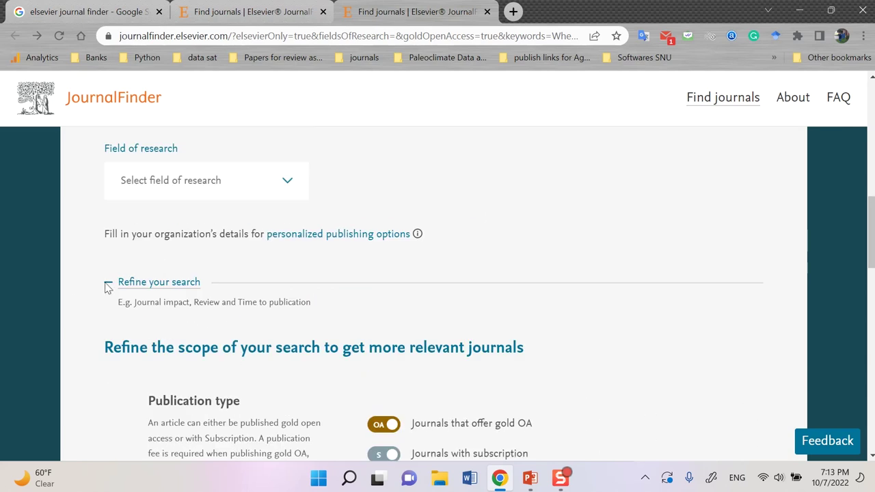
{"action": "left_click", "coordinate": [108, 286]}
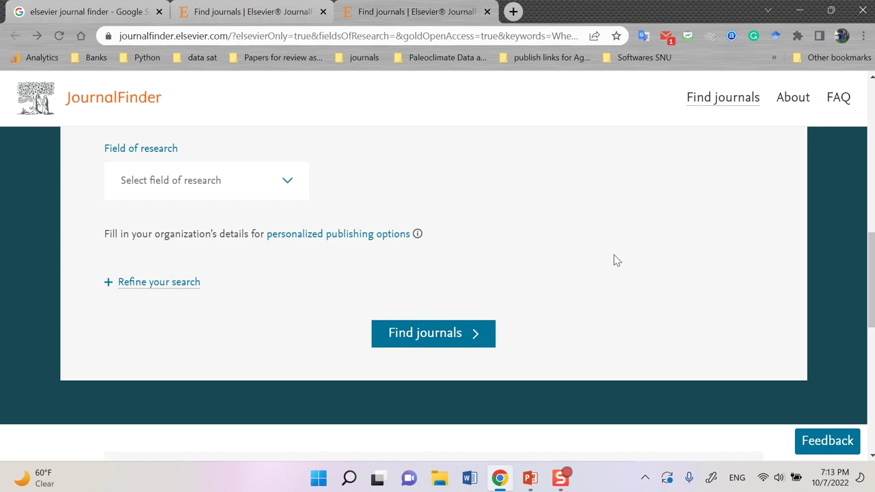
{"action": "left_click", "coordinate": [442, 346]}
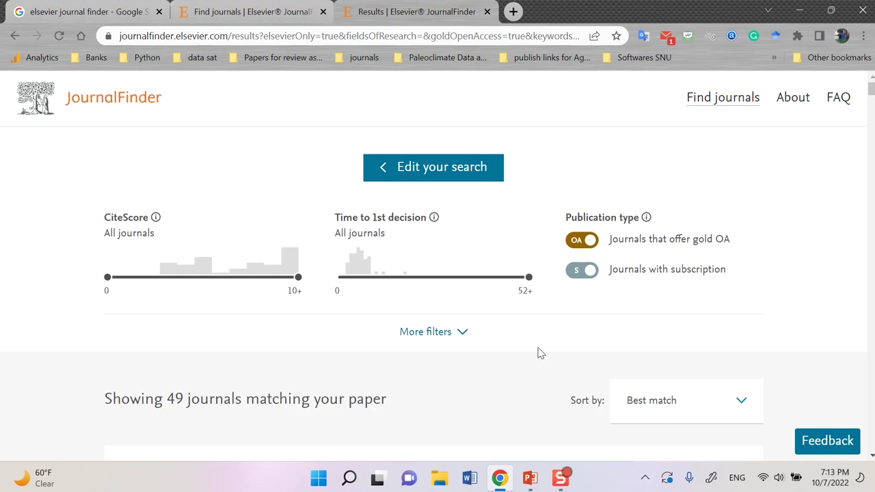
Scroll through the 49 matching journals and their metrics, led by Journal of Arid Environments
{"action": "scroll", "coordinate": [540, 352], "scroll_direction": "down", "scroll_amount": 1}
{"action": "scroll", "coordinate": [442, 352], "scroll_direction": "down", "scroll_amount": 2}
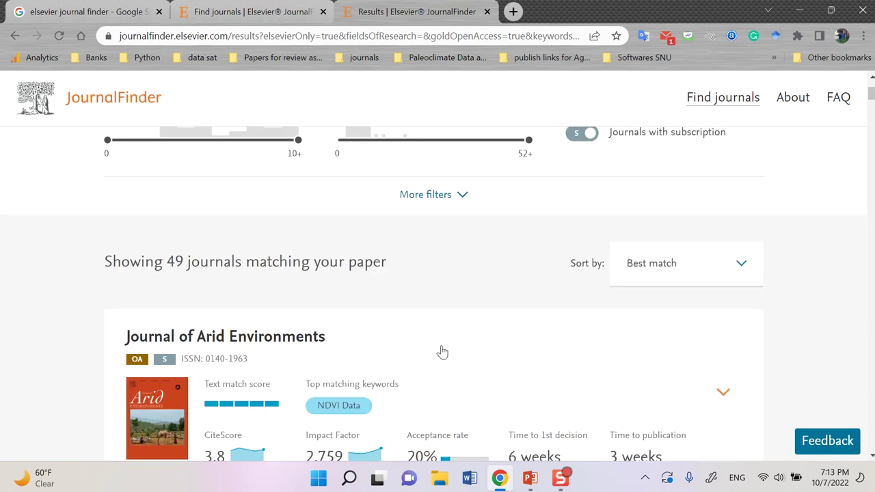
{"action": "scroll", "coordinate": [514, 330], "scroll_direction": "down", "scroll_amount": 1}
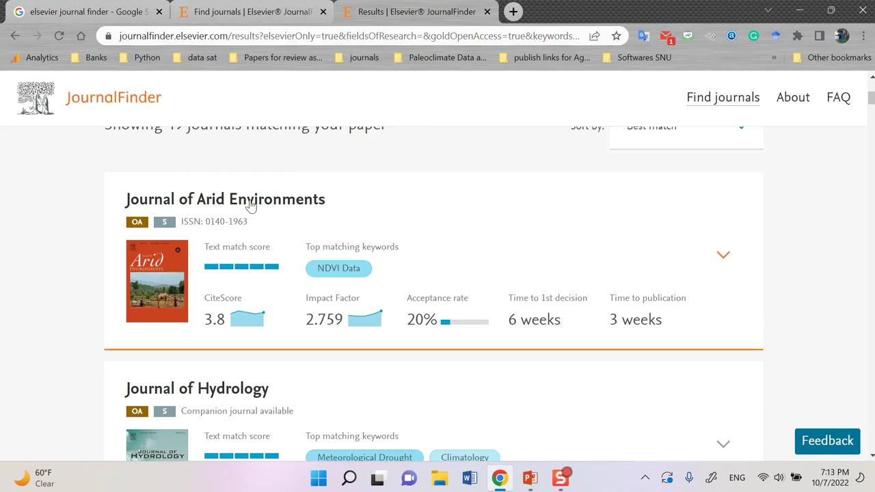
{"action": "scroll", "coordinate": [382, 222], "scroll_direction": "down", "scroll_amount": 2}
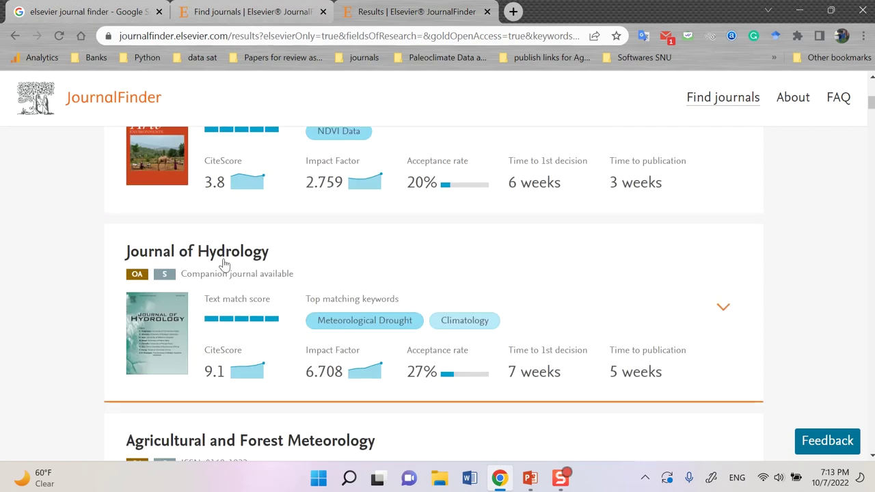
{"action": "scroll", "coordinate": [391, 264], "scroll_direction": "down", "scroll_amount": 2}
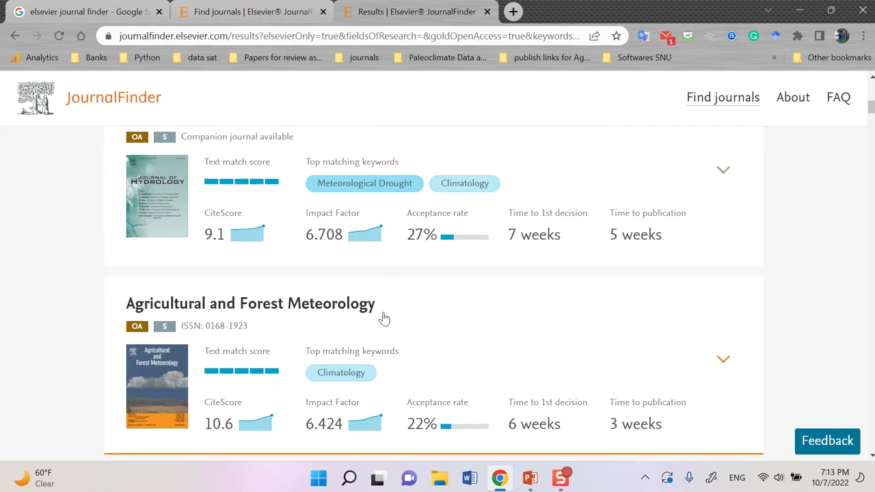
{"action": "scroll", "coordinate": [384, 318], "scroll_direction": "down", "scroll_amount": 13}
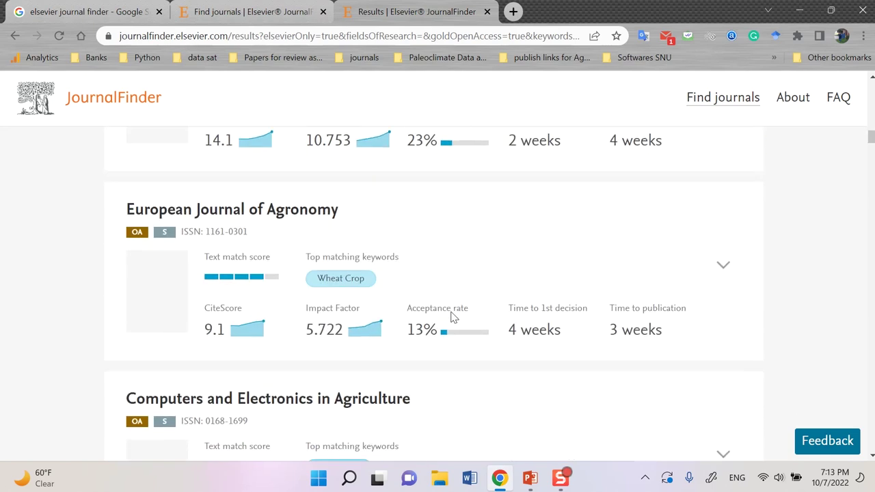
{"action": "scroll", "coordinate": [616, 260], "scroll_direction": "down", "scroll_amount": 4}
{"action": "left_click_drag", "start_coordinate": [872, 140], "coordinate": [870, 95]}
{"action": "scroll", "coordinate": [663, 289], "scroll_direction": "down", "scroll_amount": 3}
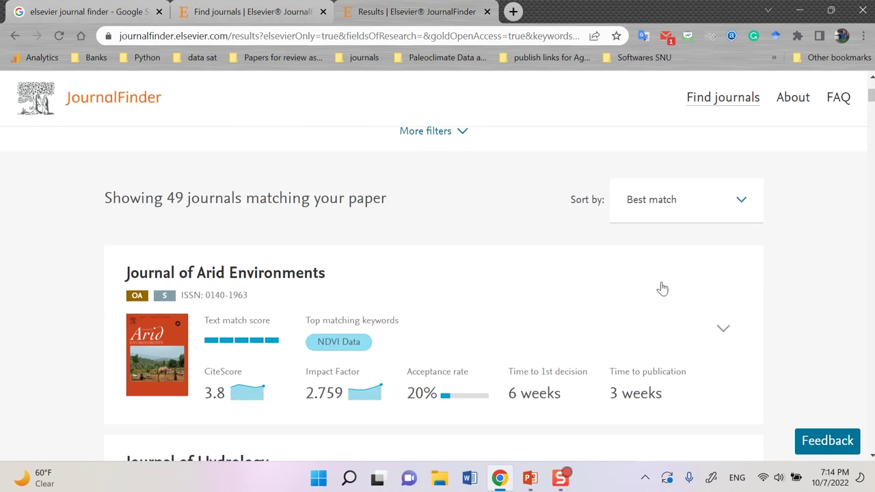
{"action": "scroll", "coordinate": [602, 307], "scroll_direction": "down", "scroll_amount": 1}
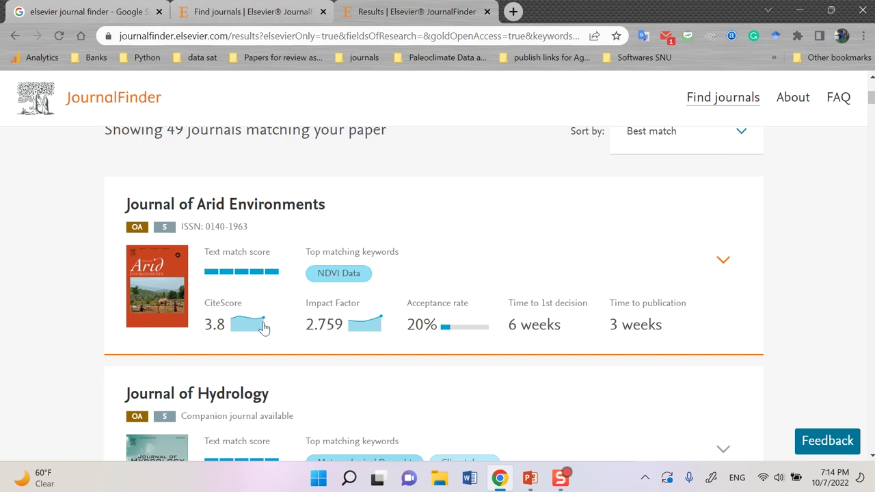
{"action": "scroll", "coordinate": [365, 332], "scroll_direction": "down", "scroll_amount": 1}
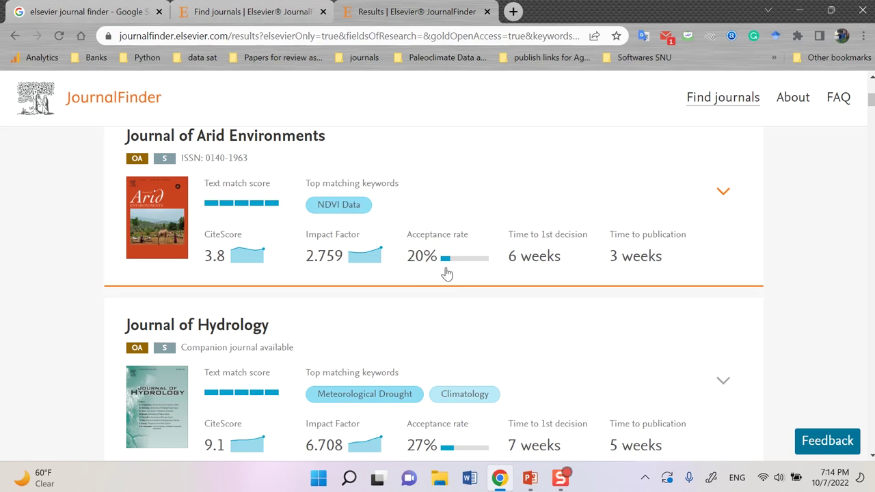
{"action": "scroll", "coordinate": [477, 326], "scroll_direction": "down", "scroll_amount": 2}
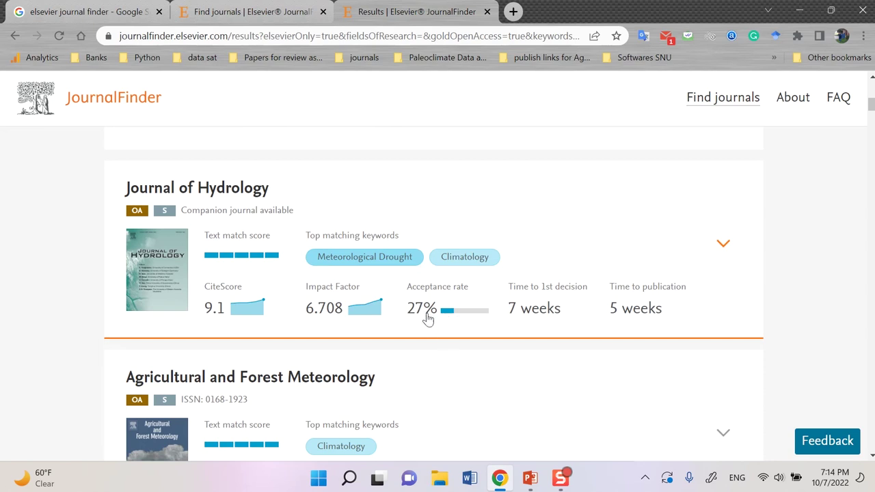
{"action": "scroll", "coordinate": [430, 287], "scroll_direction": "up", "scroll_amount": 1}
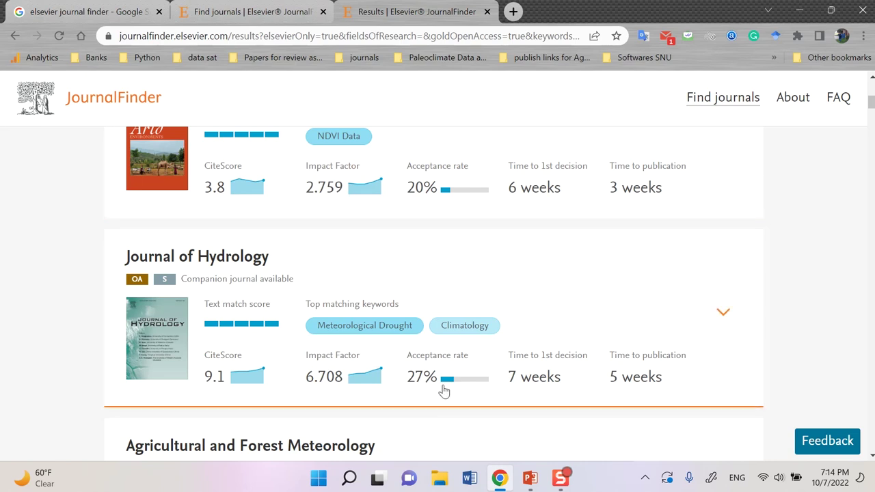
{"action": "scroll", "coordinate": [543, 338], "scroll_direction": "up", "scroll_amount": 1}
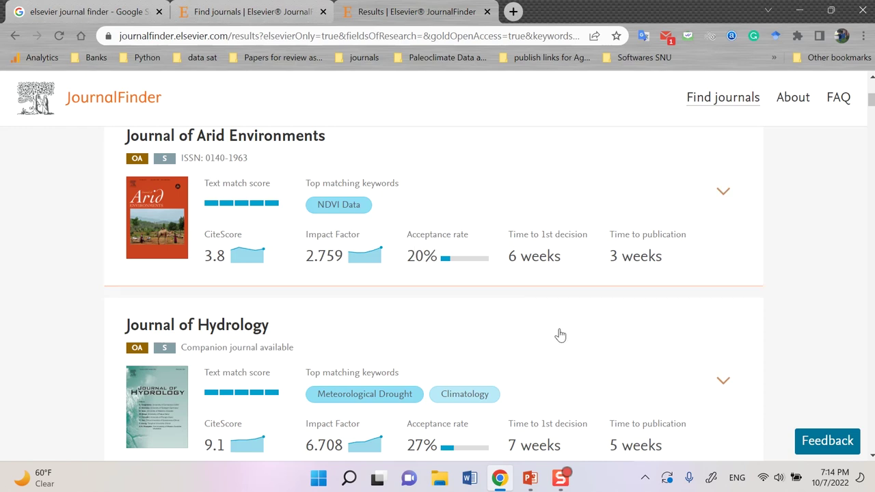
{"action": "scroll", "coordinate": [559, 335], "scroll_direction": "down", "scroll_amount": 1}
{"action": "scroll", "coordinate": [559, 336], "scroll_direction": "down", "scroll_amount": 2}
{"action": "scroll", "coordinate": [561, 260], "scroll_direction": "up", "scroll_amount": 1}
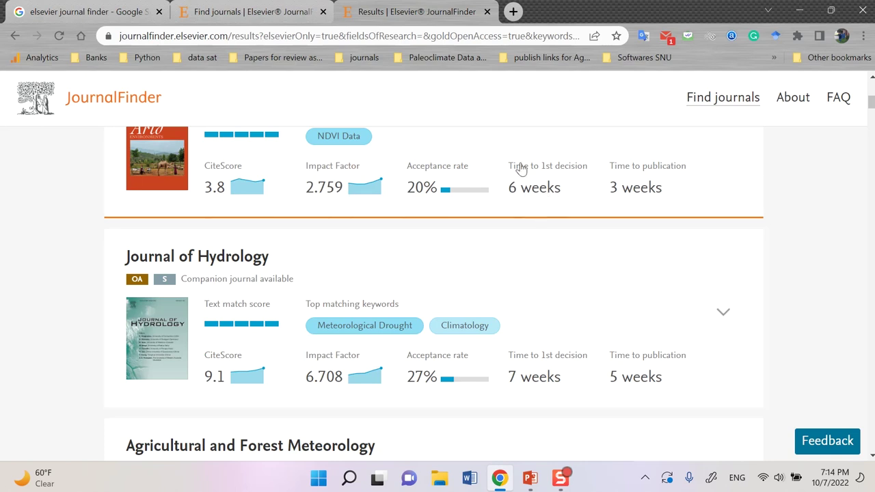
{"action": "scroll", "coordinate": [313, 186], "scroll_direction": "up", "scroll_amount": 1}
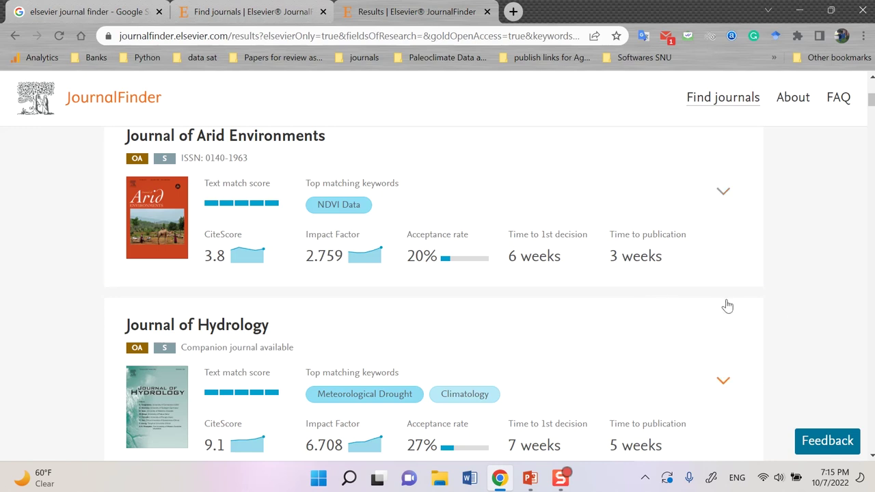
Scroll back up to the results header showing 49 journals sorted by best match
{"action": "scroll", "coordinate": [784, 309], "scroll_direction": "up", "scroll_amount": 1}
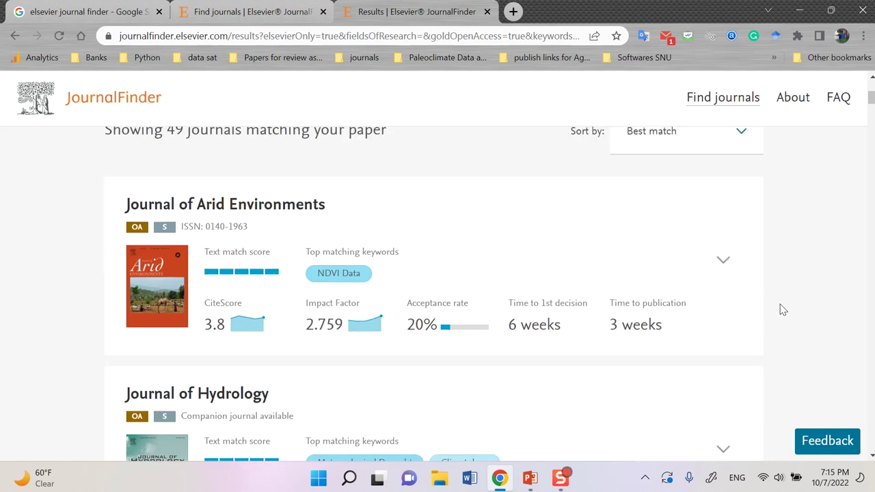